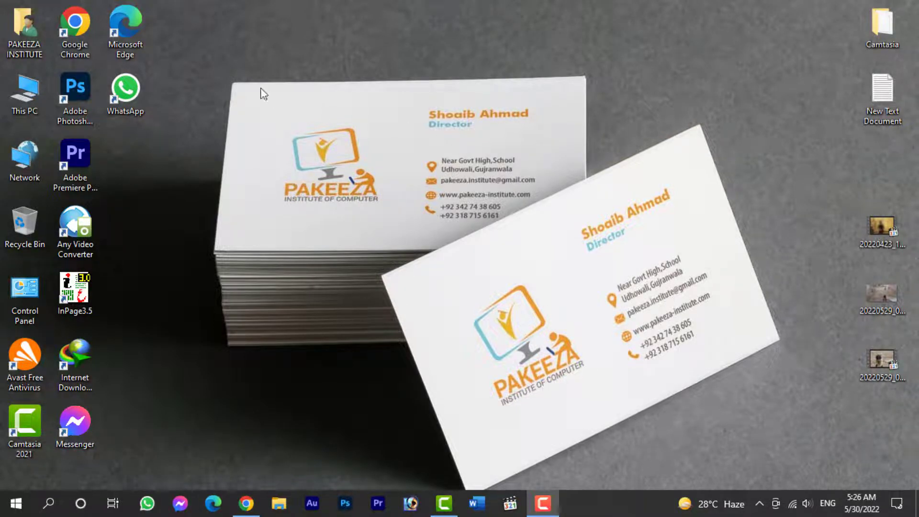
right_click(602, 99)
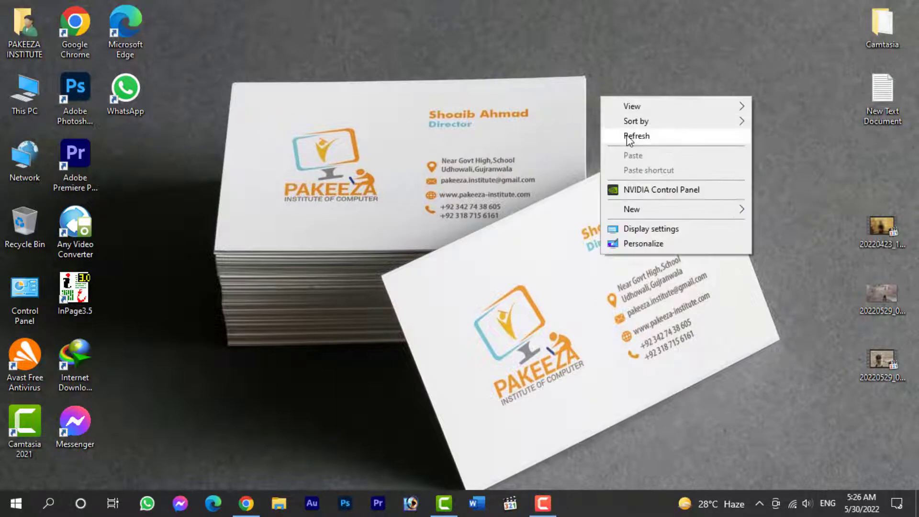
left_click(627, 134)
right_click(621, 119)
left_click(643, 159)
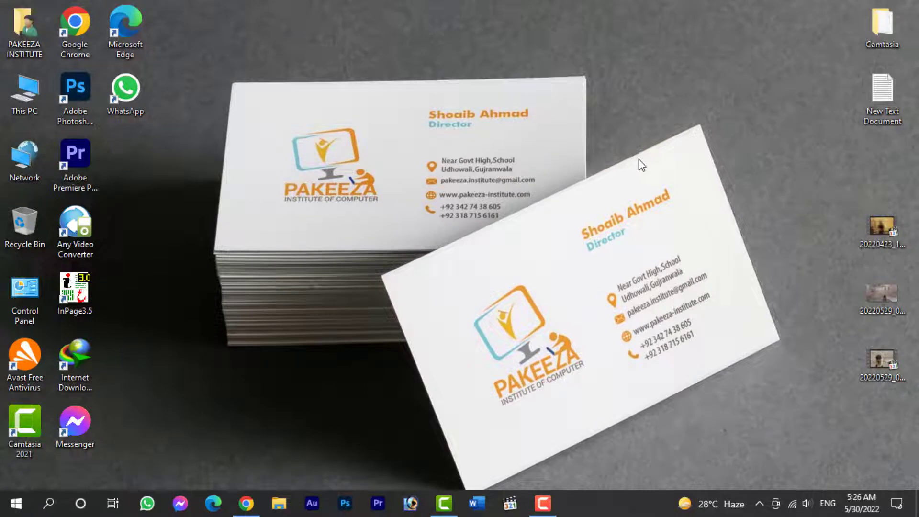
right_click(587, 119)
left_click(614, 159)
- Switch to the YouTube Studio browser window and delete the English captions from the Khobani Dessert video's subtitles
key("alt+Tab")
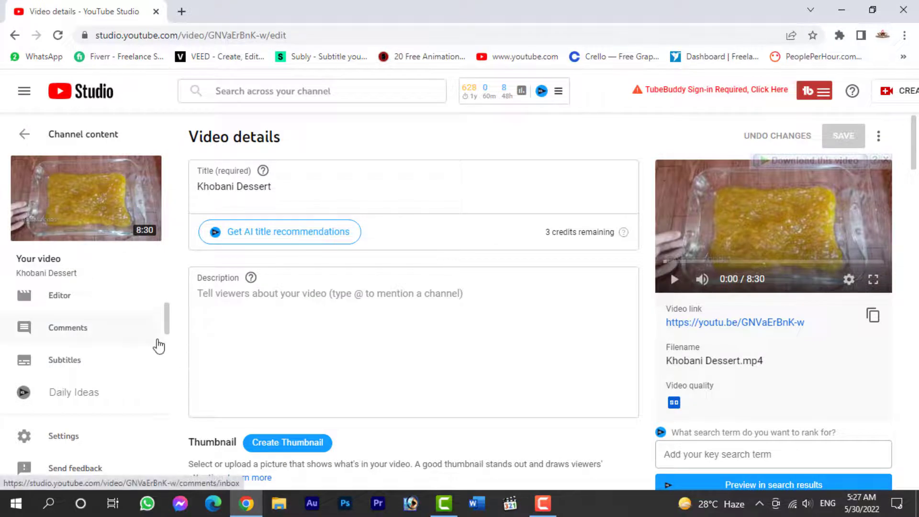
left_click(67, 366)
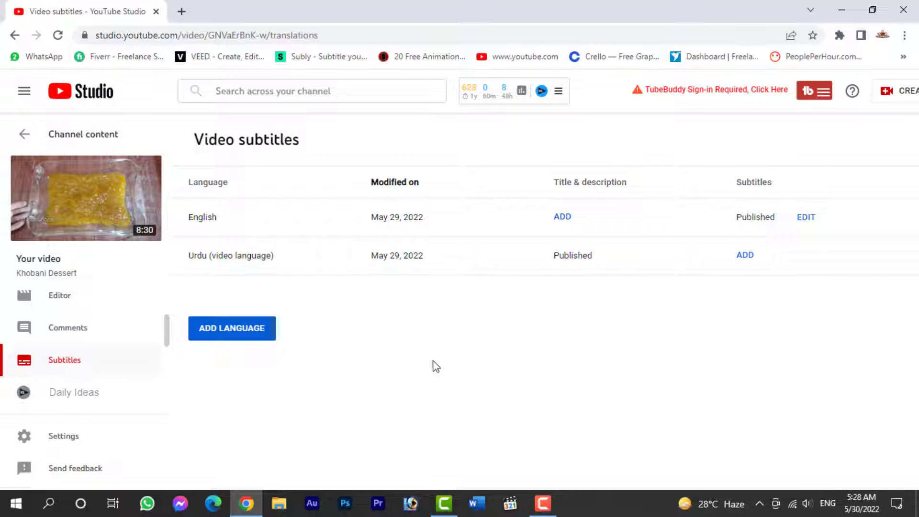
left_click(832, 222)
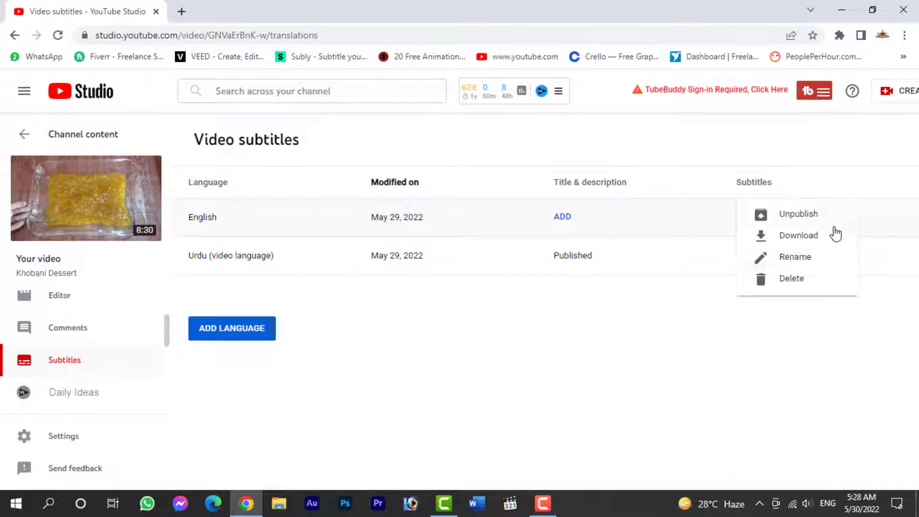
left_click(792, 278)
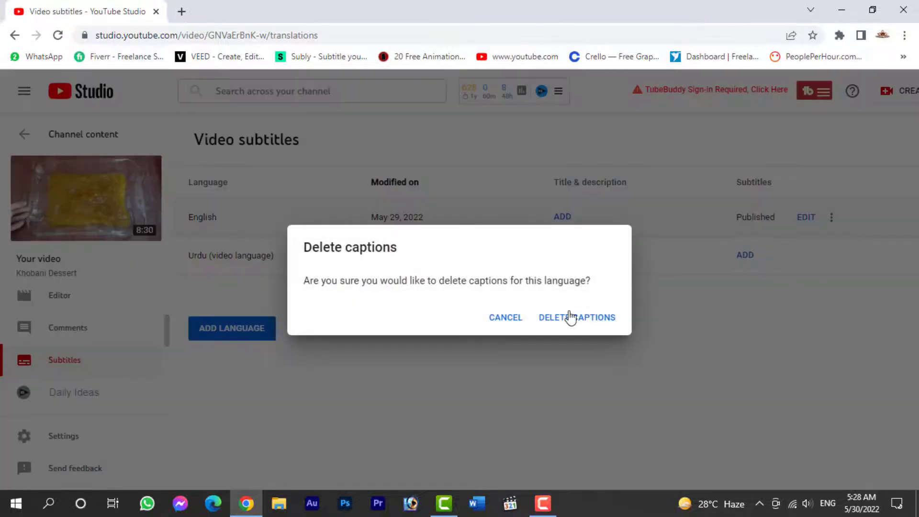
left_click(594, 319)
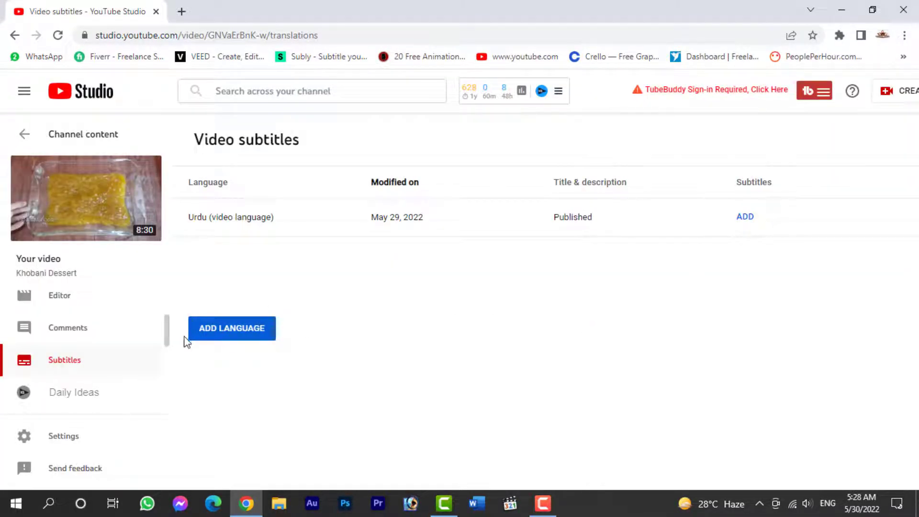
- Add English as a subtitle language for the video
left_click(244, 335)
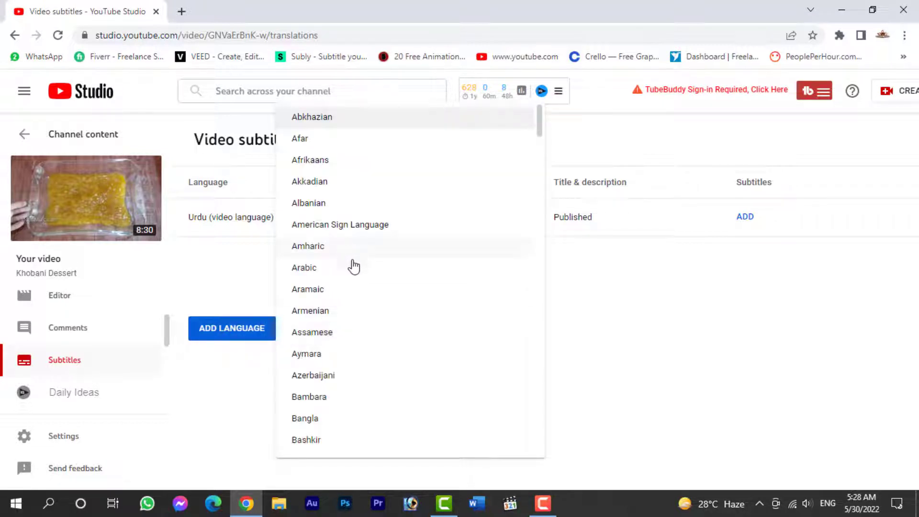
scroll(354, 302, "down", 15)
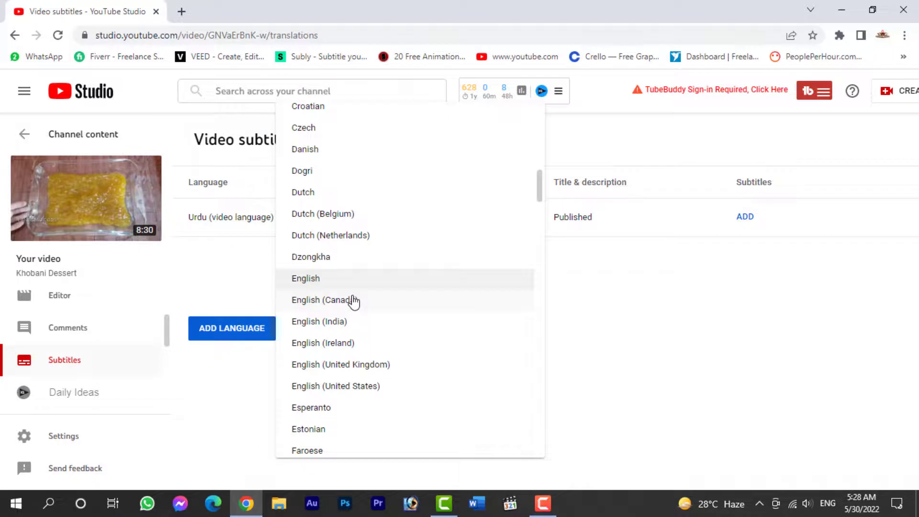
left_click(318, 280)
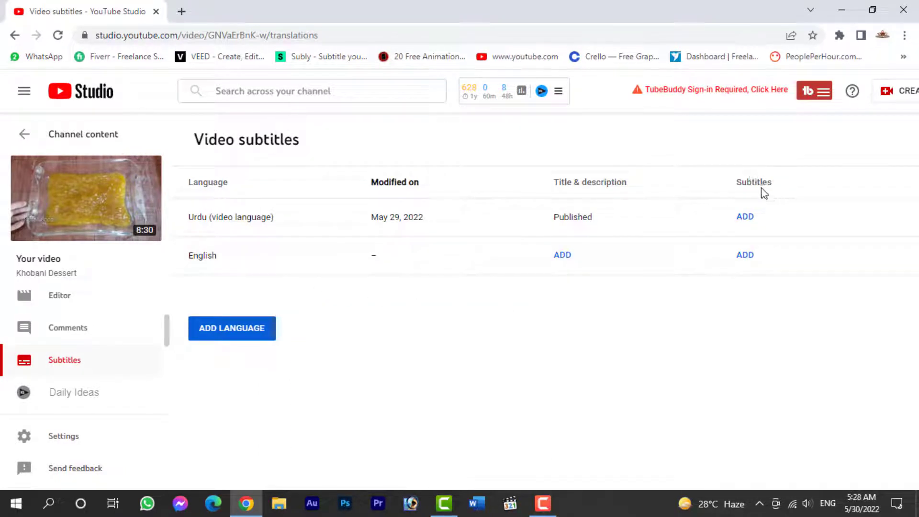
- Upload the khubani dessert SRT file with timing as the English subtitles, checking its text in Notepad first, and publish them
left_click(750, 261)
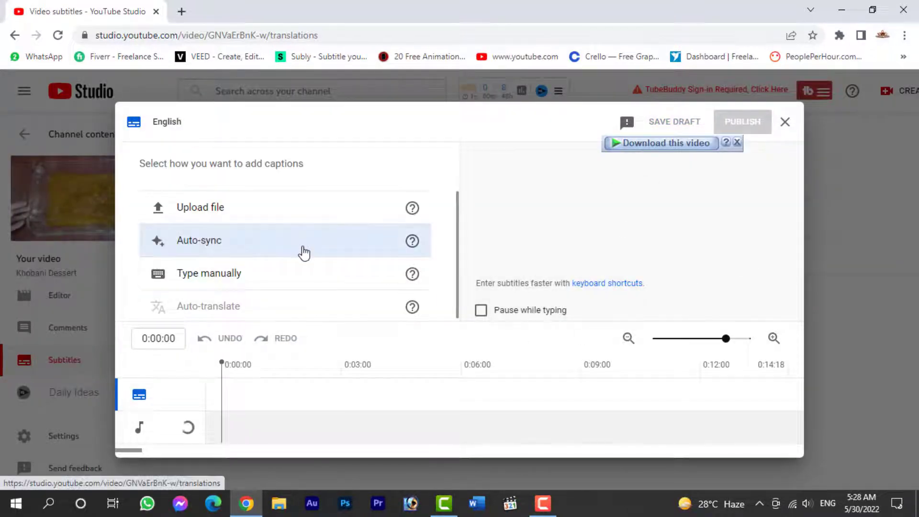
left_click(204, 214)
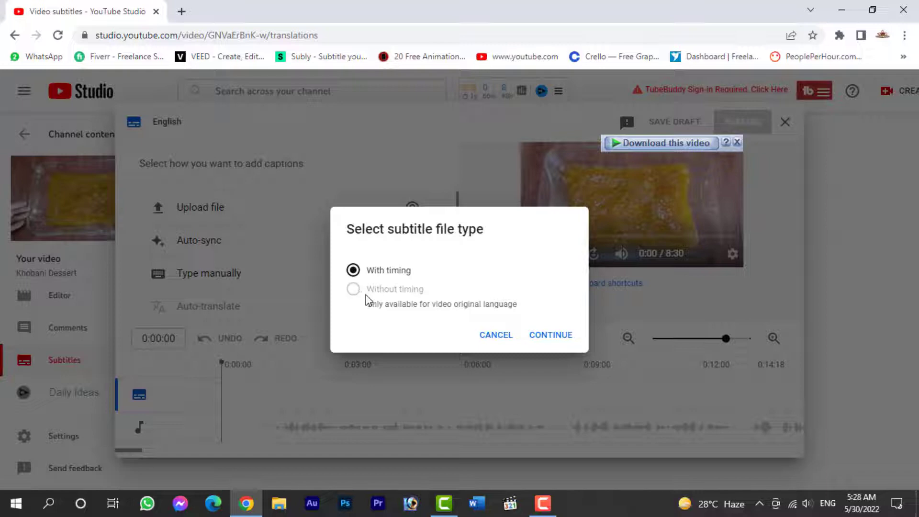
left_click(555, 338)
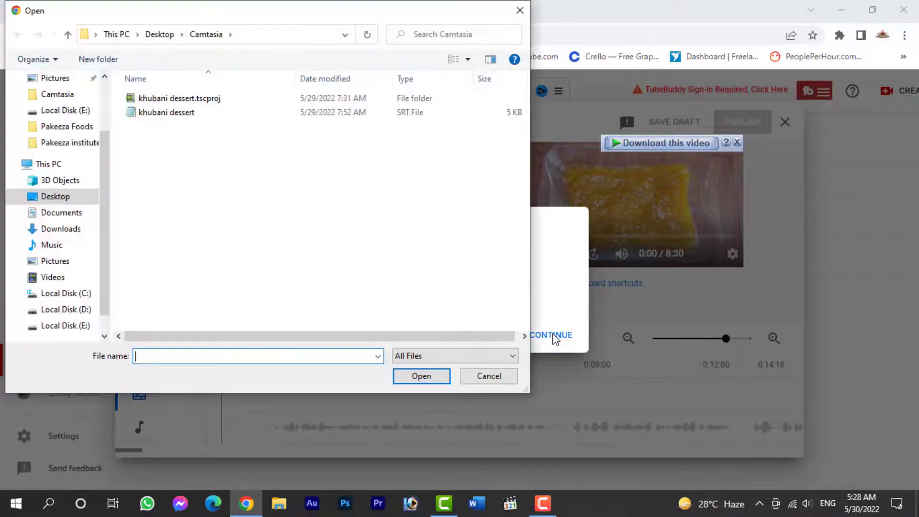
right_click(164, 116)
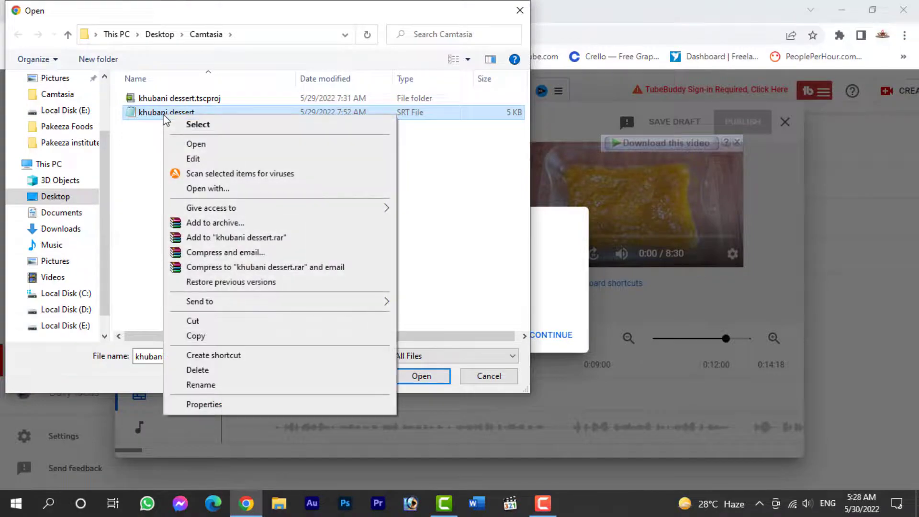
left_click(196, 144)
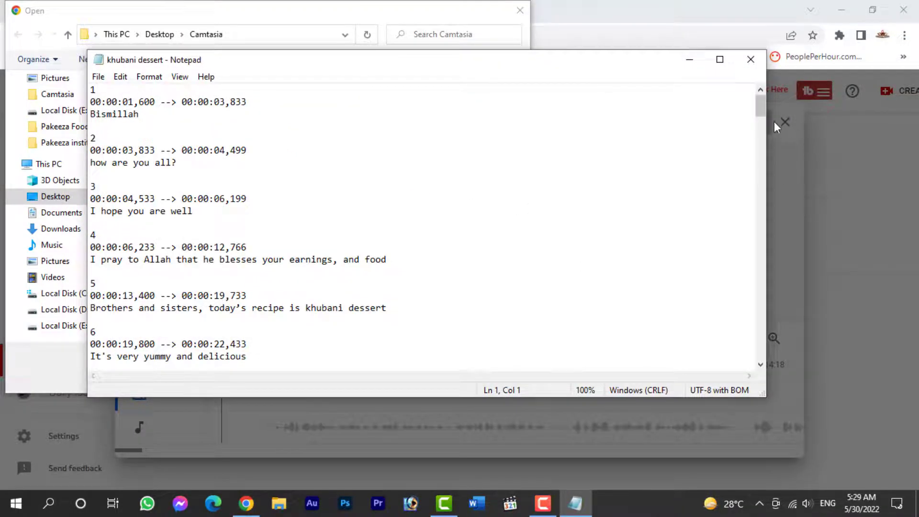
left_click_drag(761, 107, 757, 76)
left_click(751, 59)
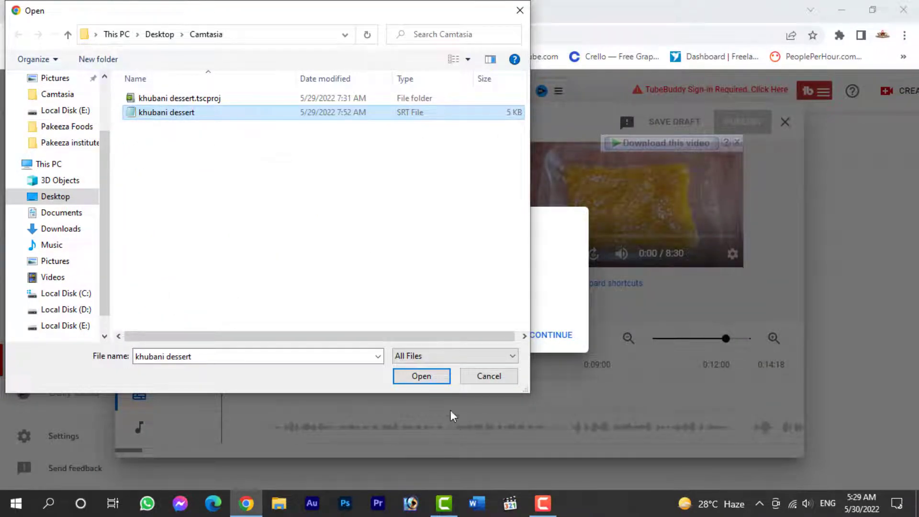
left_click(435, 380)
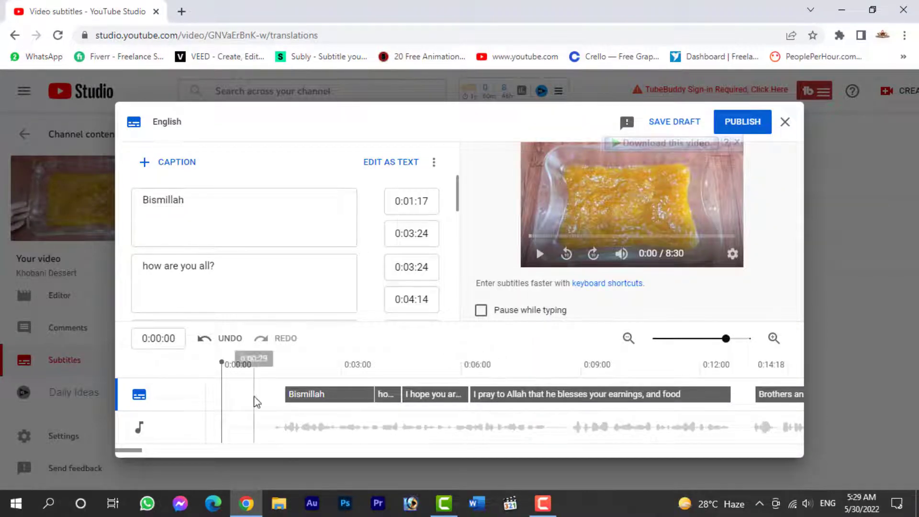
left_click(748, 122)
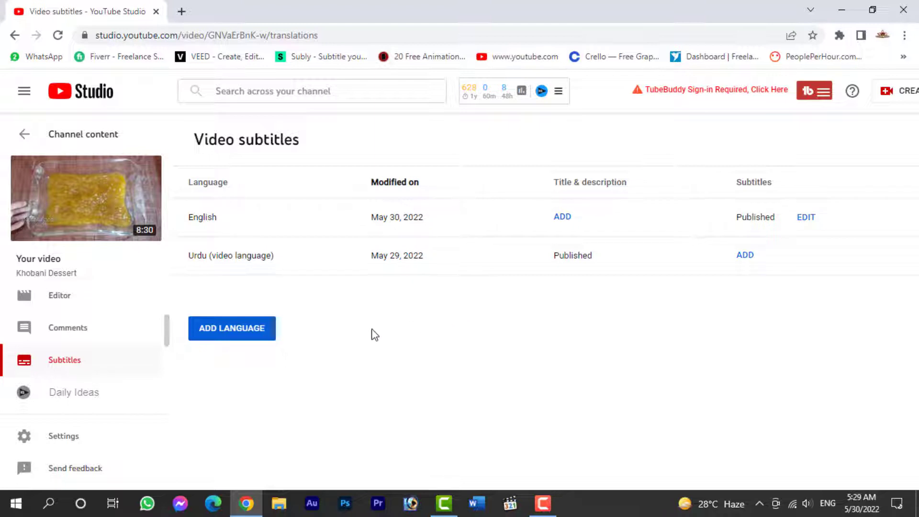
- Add Arabic as a subtitle language and view which methods are offered for adding its captions
left_click(250, 338)
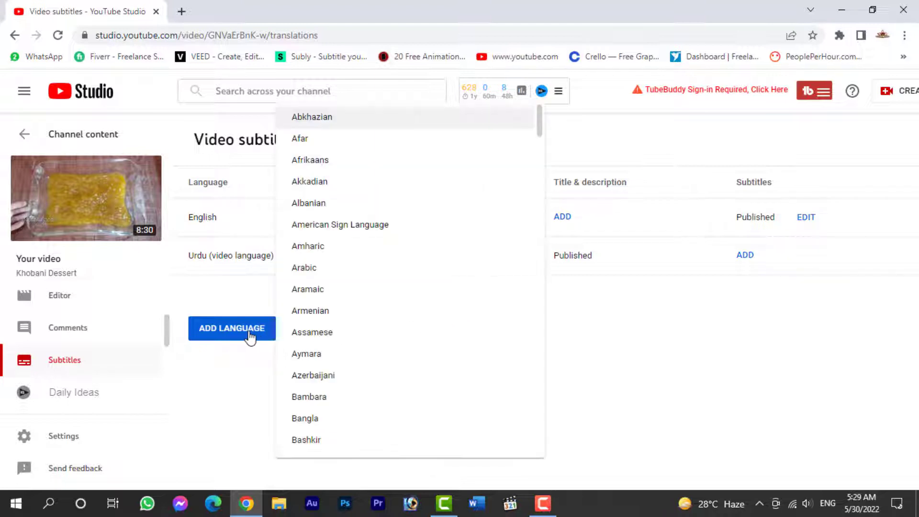
left_click(302, 269)
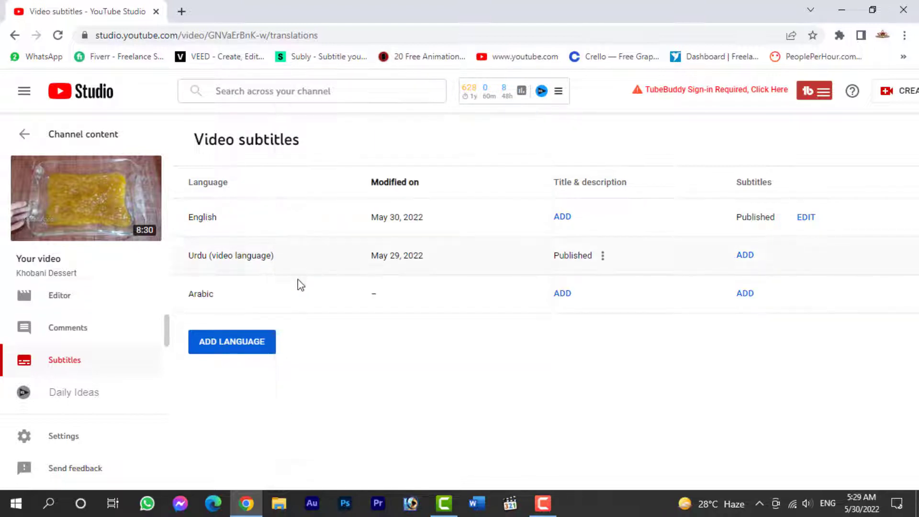
left_click(746, 295)
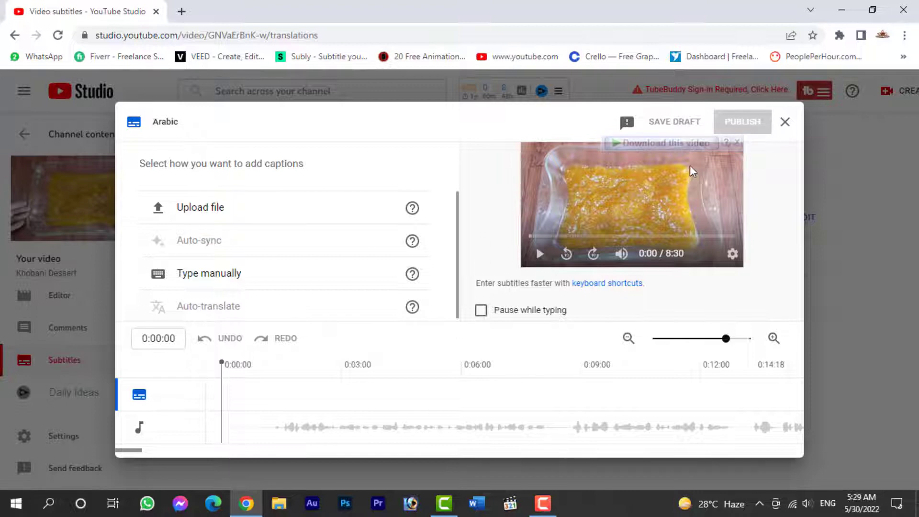
left_click(786, 122)
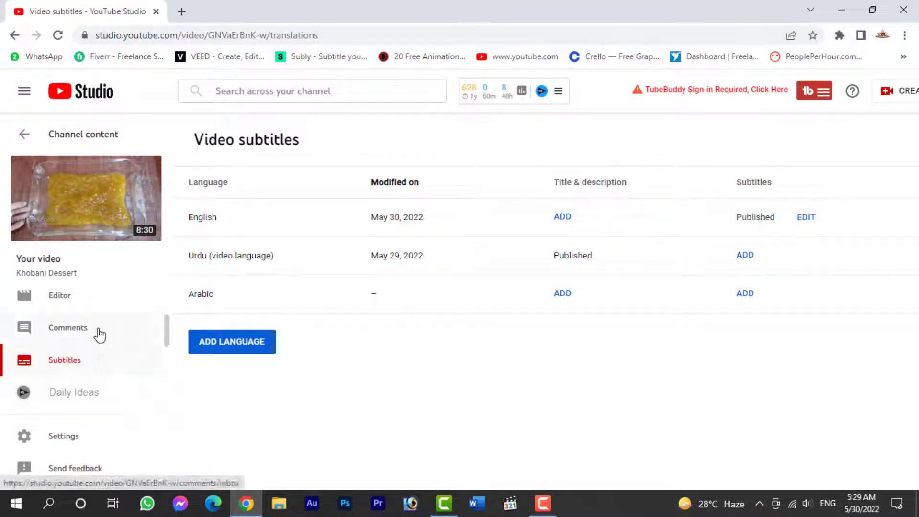
- Set the video language to English in the video's details and save the change
scroll(98, 334, "up", 1)
left_click(65, 311)
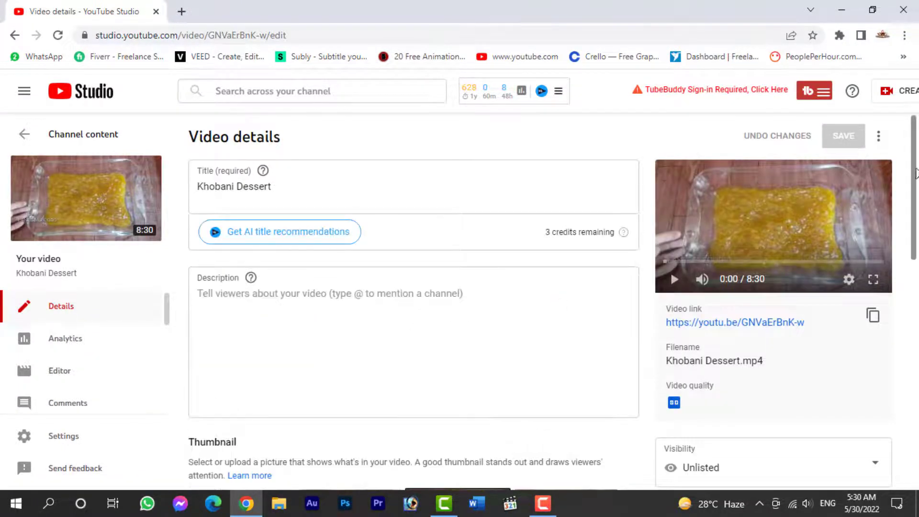
left_click_drag(916, 174, 916, 487)
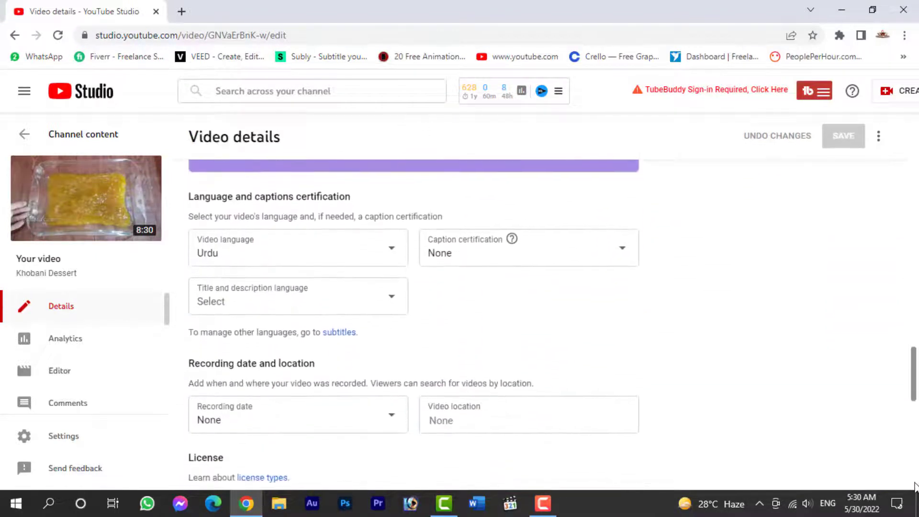
left_click(393, 253)
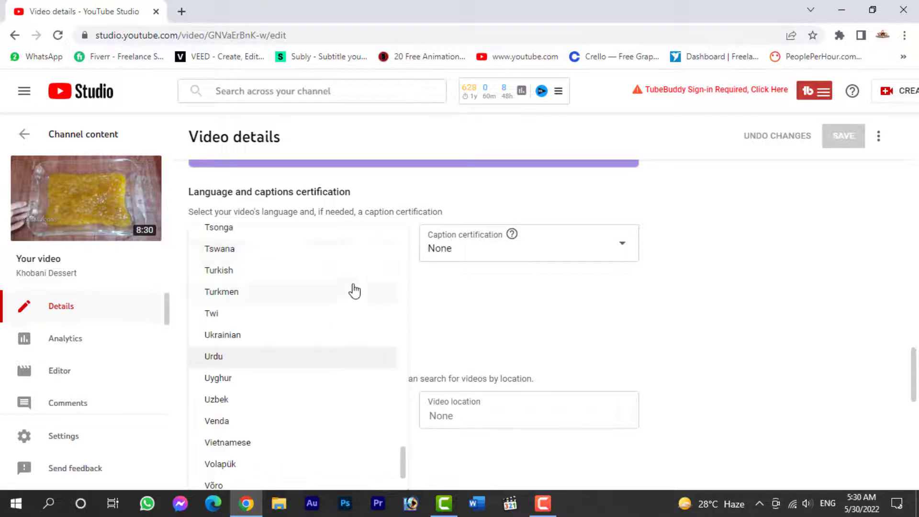
key("e")
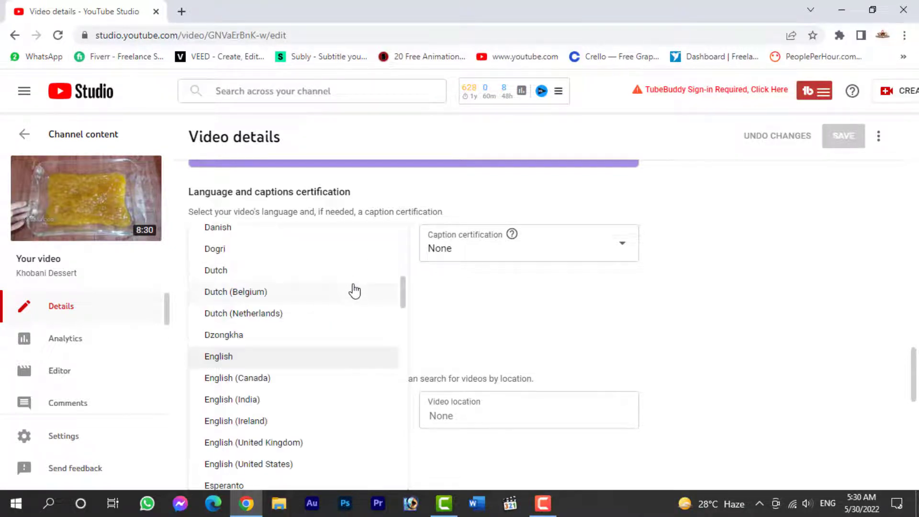
left_click(235, 358)
left_click(844, 139)
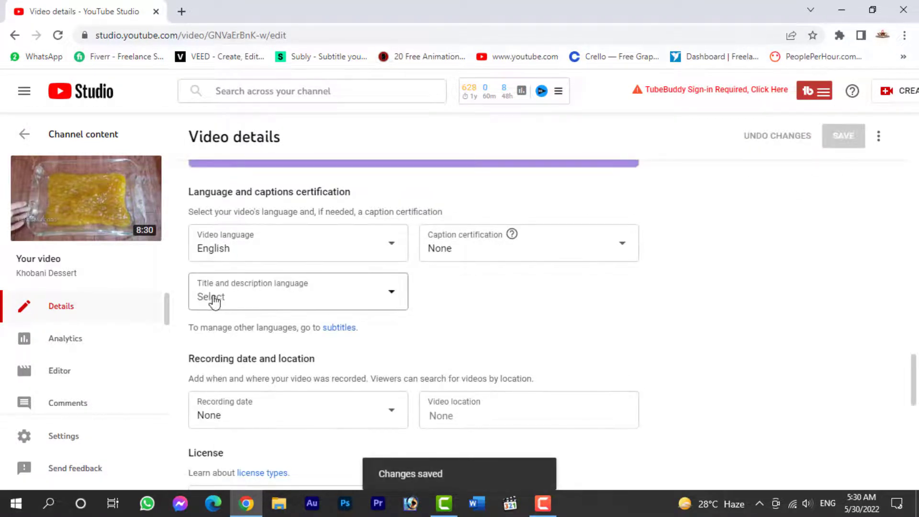
- Return to the video's subtitles and add Arabic as a subtitle language
scroll(91, 374, "down", 2)
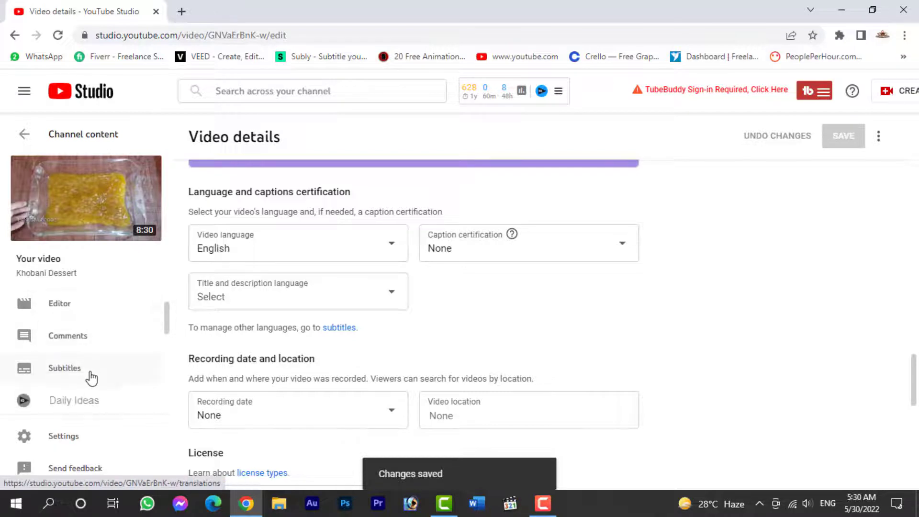
left_click(76, 369)
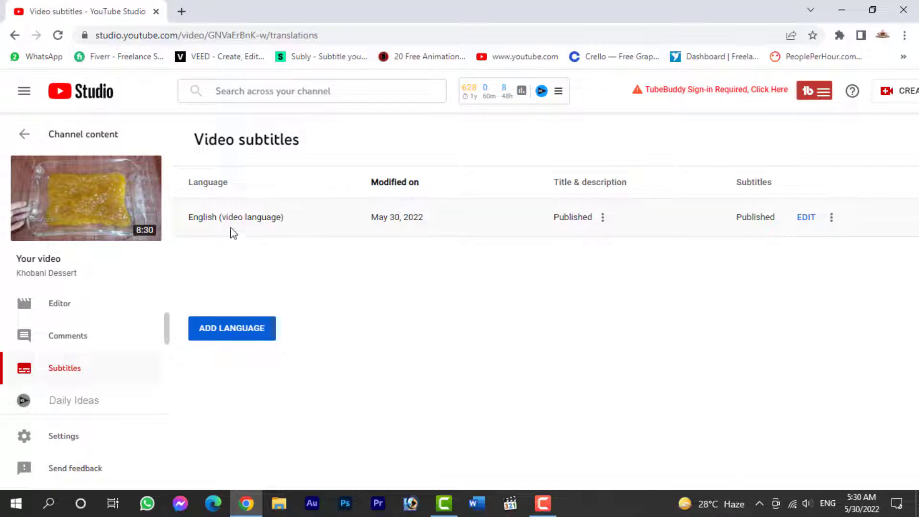
left_click(233, 334)
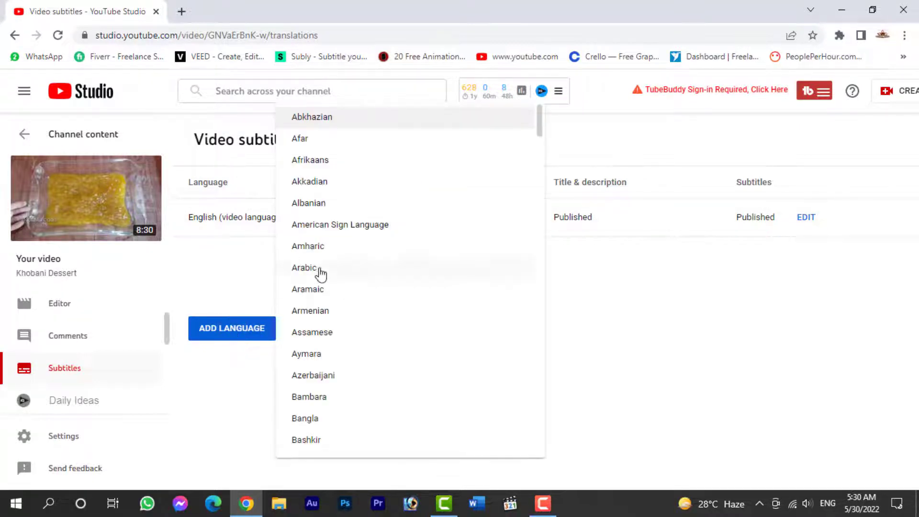
left_click(331, 268)
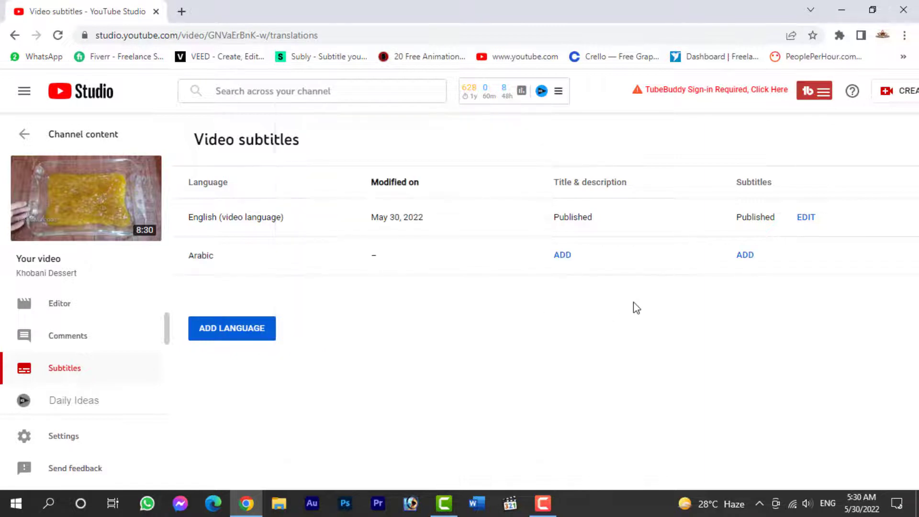
- Create the Arabic subtitles with Auto-translate and preview the first captions around the 3-second mark of the timeline
left_click(745, 255)
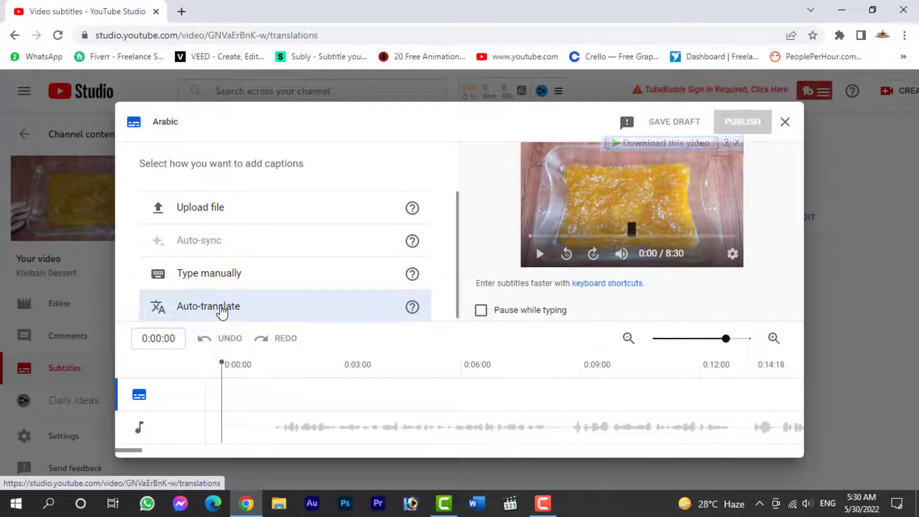
left_click(222, 310)
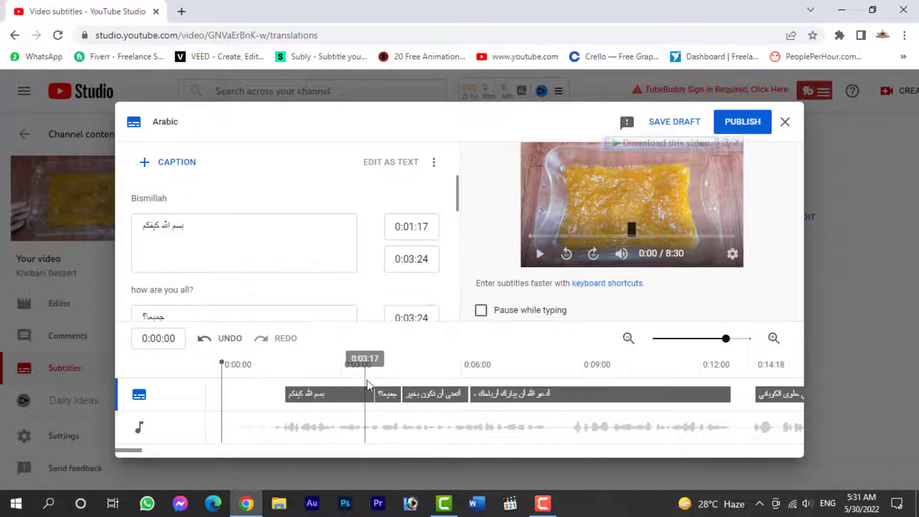
left_click(358, 368)
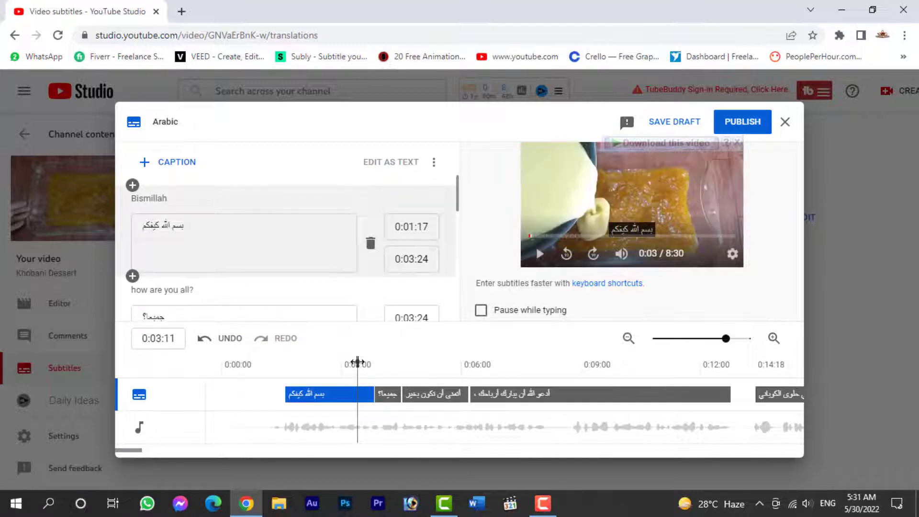
left_click_drag(368, 363, 390, 362)
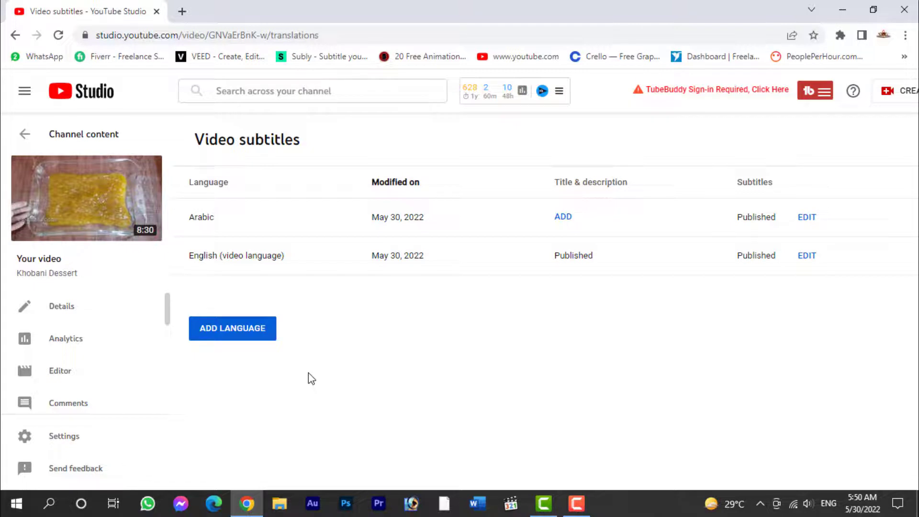
- Open the Khobani Dessert video on YouTube, skip to about 2:18, and switch its captions to Arabic to check them
left_click(88, 204)
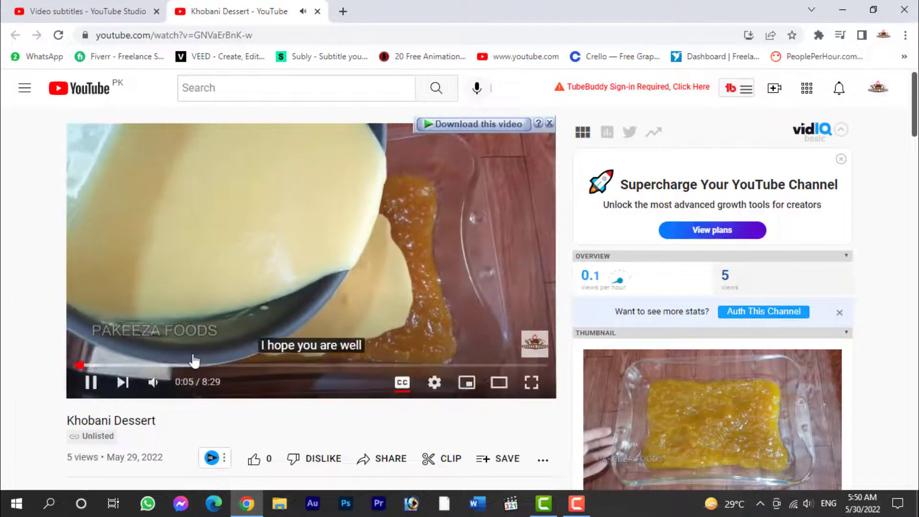
left_click(202, 365)
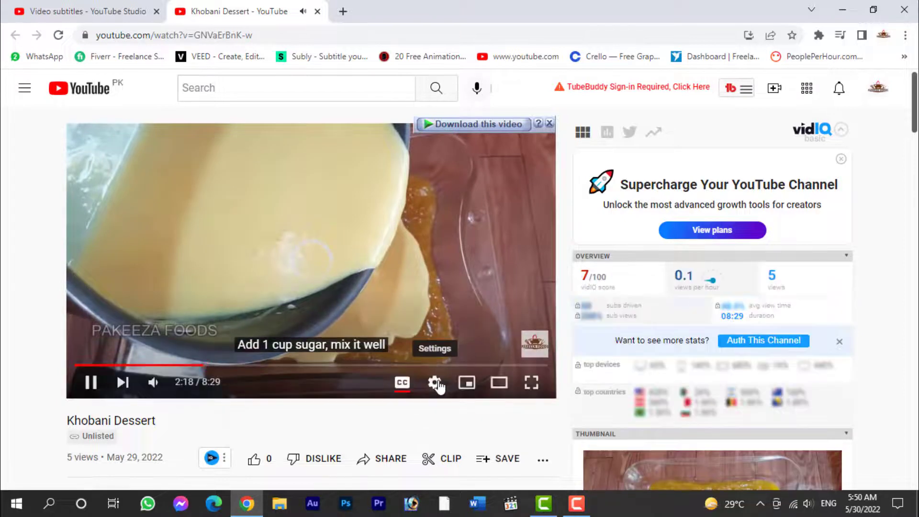
left_click(437, 383)
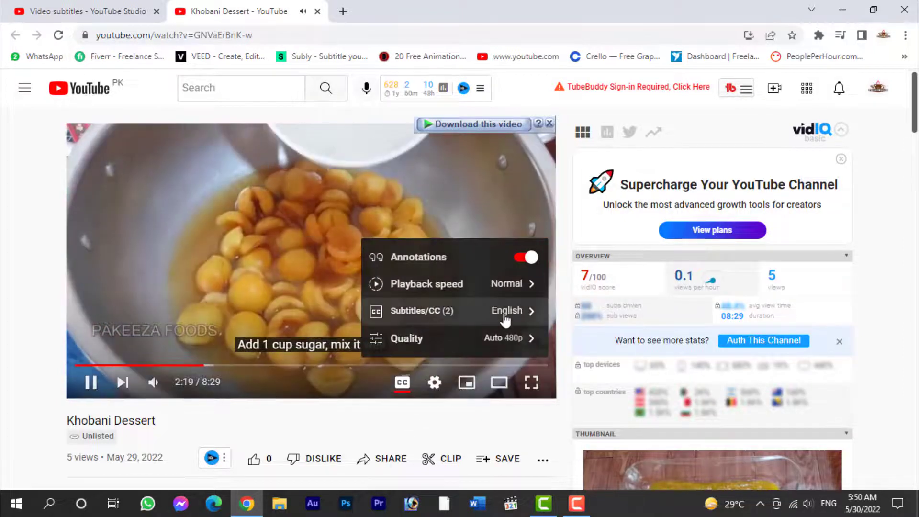
left_click(419, 311)
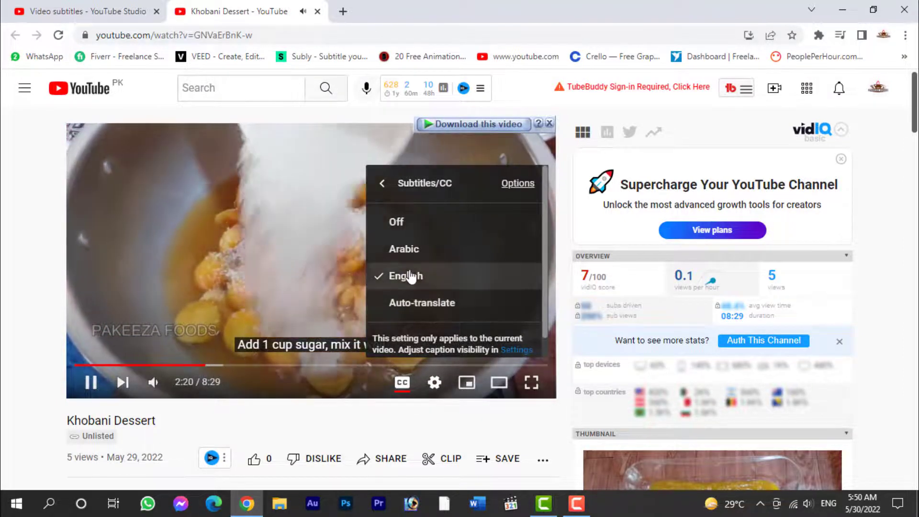
left_click(410, 258)
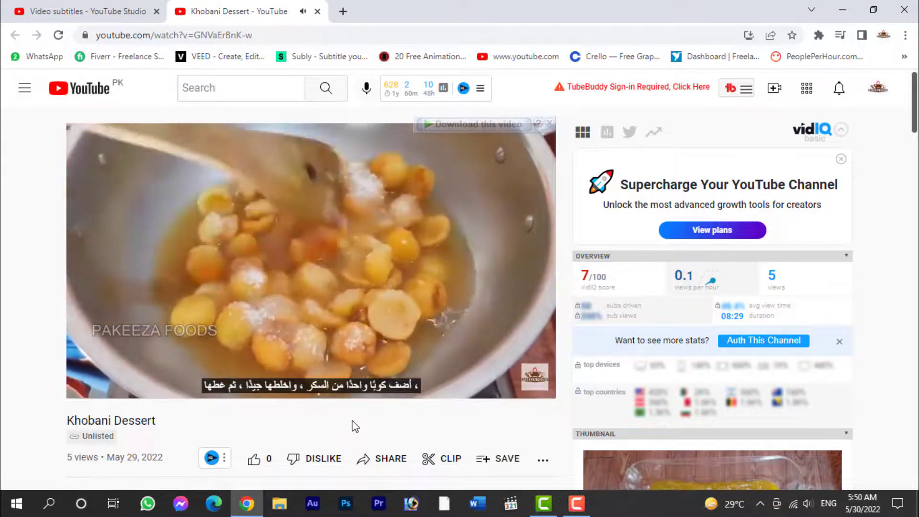
- Switch the playing video's captions back to English to check them, and close the video page
left_click(434, 382)
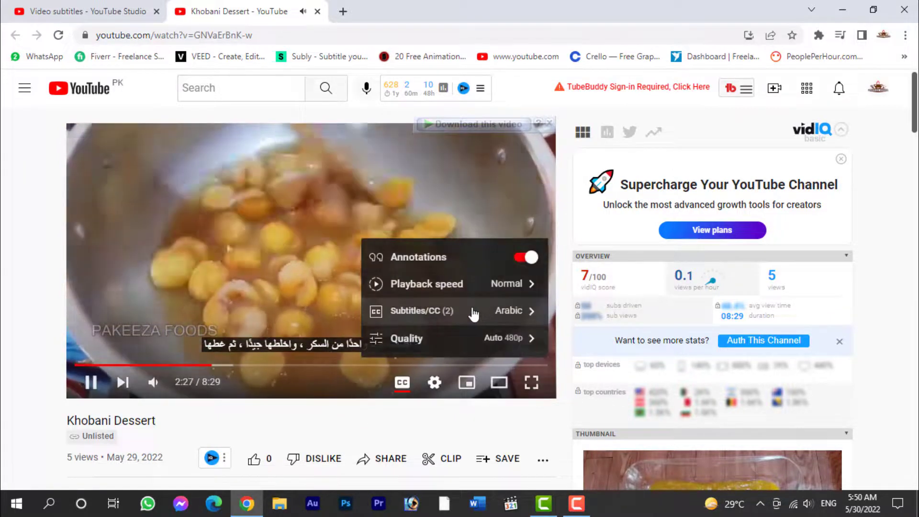
left_click(447, 311)
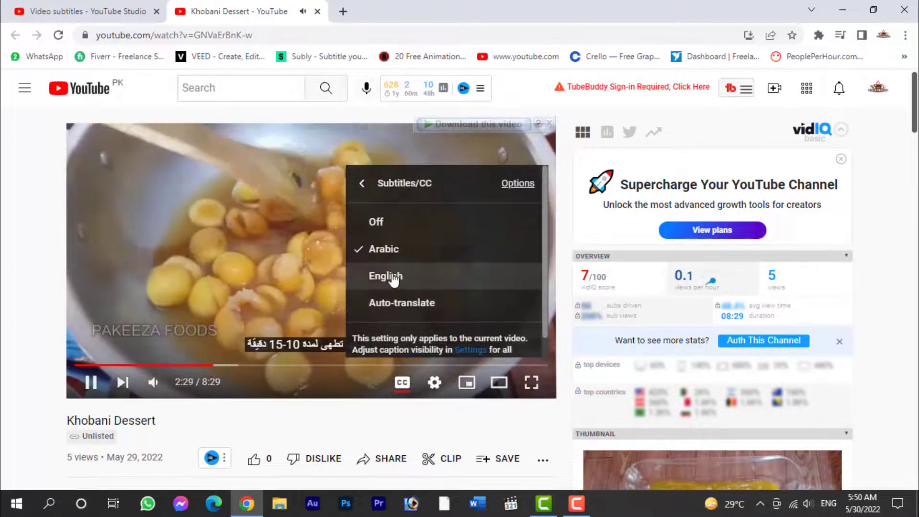
left_click(398, 274)
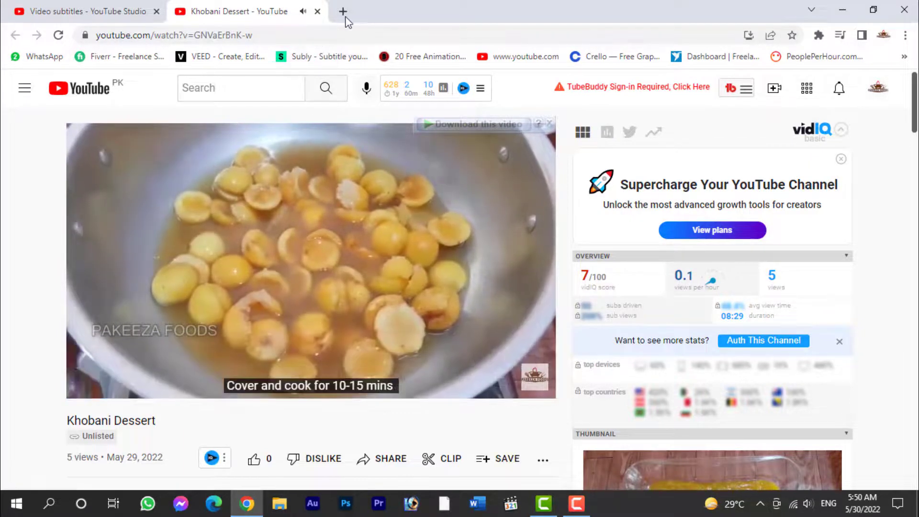
left_click(317, 11)
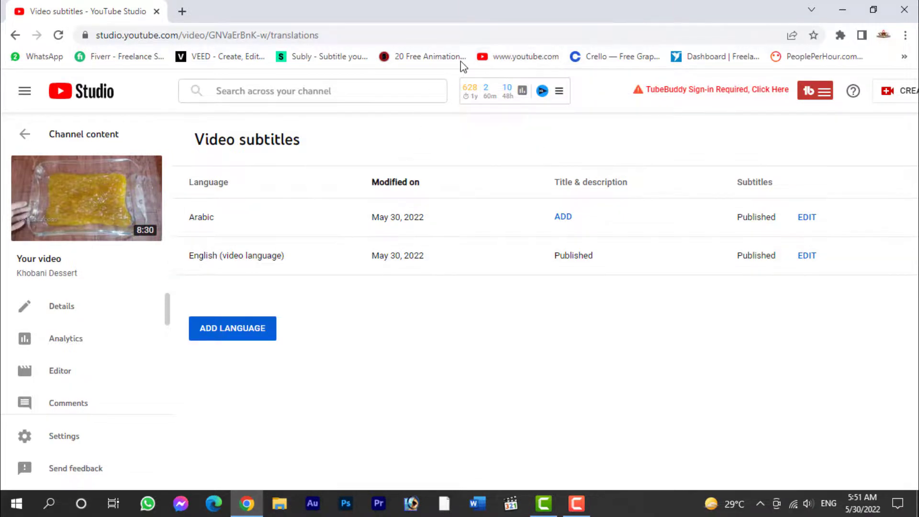
- Go to the YouTube home page, search for "pakeeza foods", and open the Pakeeza Foods channel
left_click(507, 59)
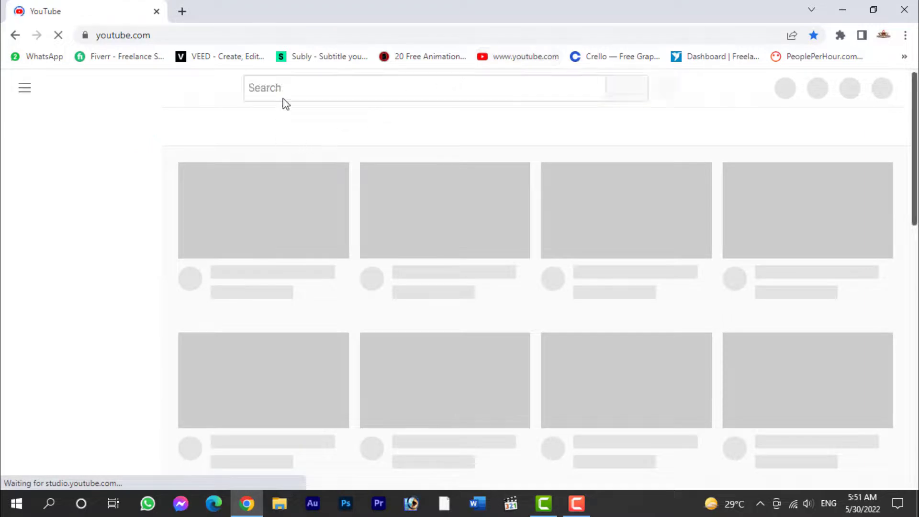
left_click(287, 91)
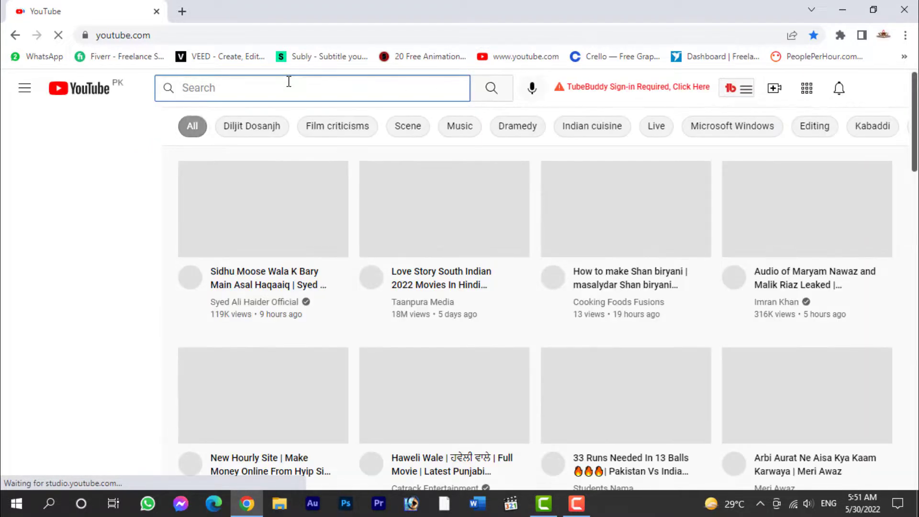
type("pak")
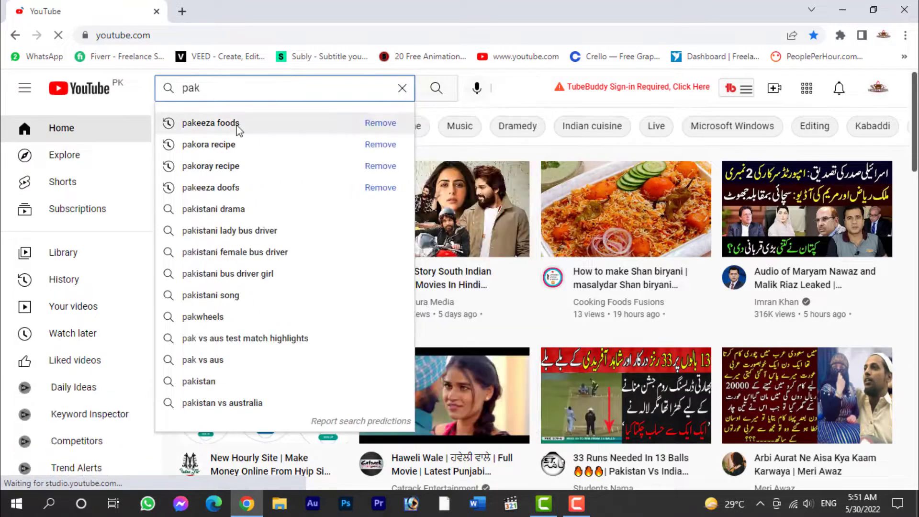
left_click(238, 124)
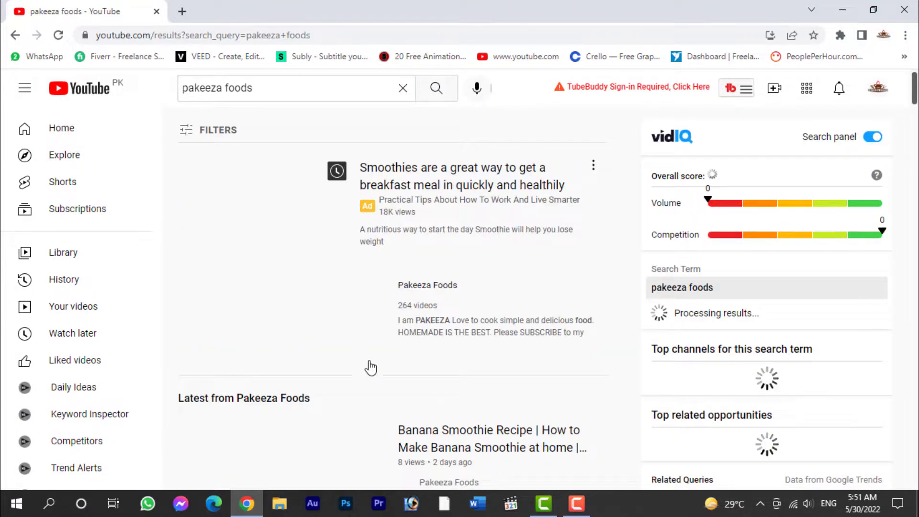
left_click(429, 287)
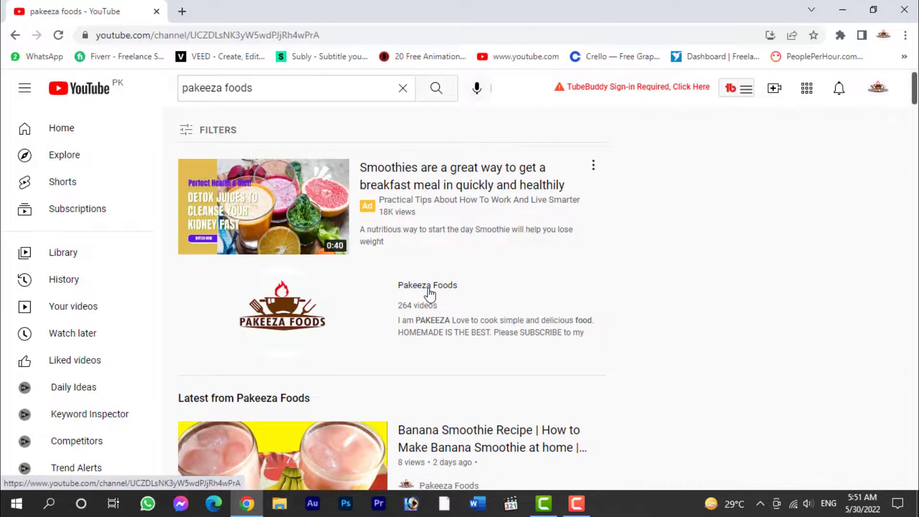